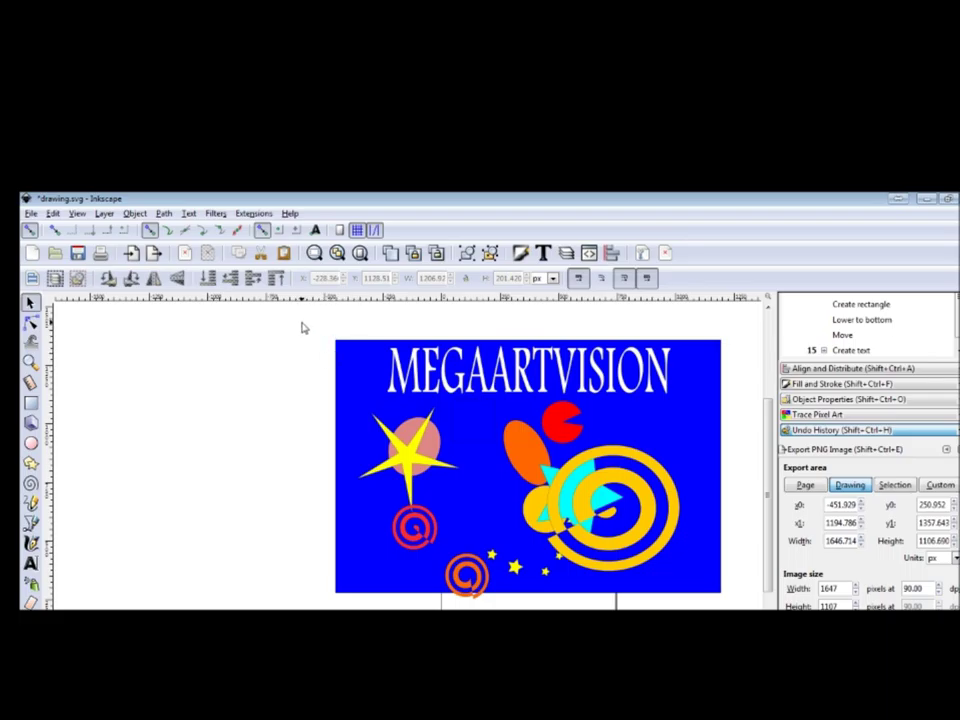
Step: Select all poster objects and apply the Bevels > Bloom filter to them
{"action": "key", "text": "ctrl+a"}
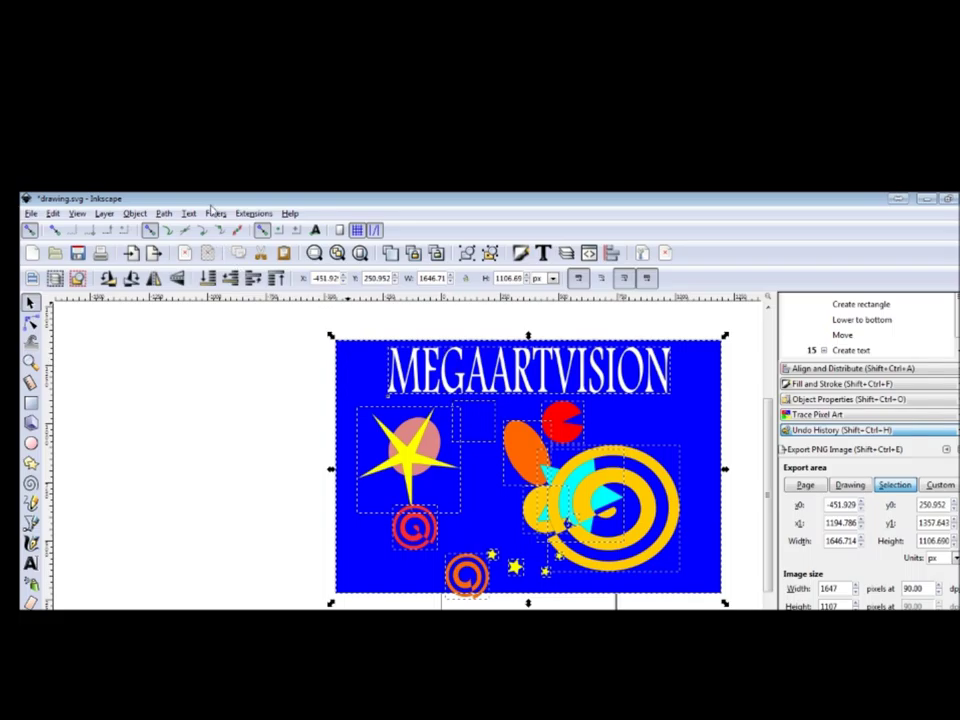
{"action": "left_click", "coordinate": [216, 214]}
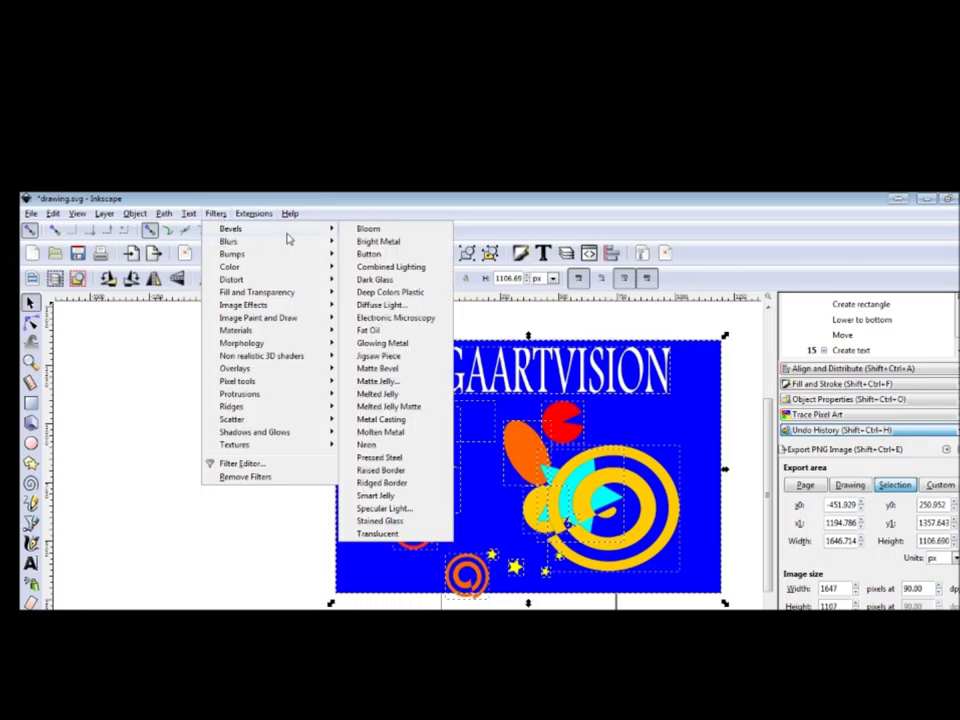
{"action": "mouse_move", "coordinate": [231, 228]}
{"action": "left_click", "coordinate": [367, 232]}
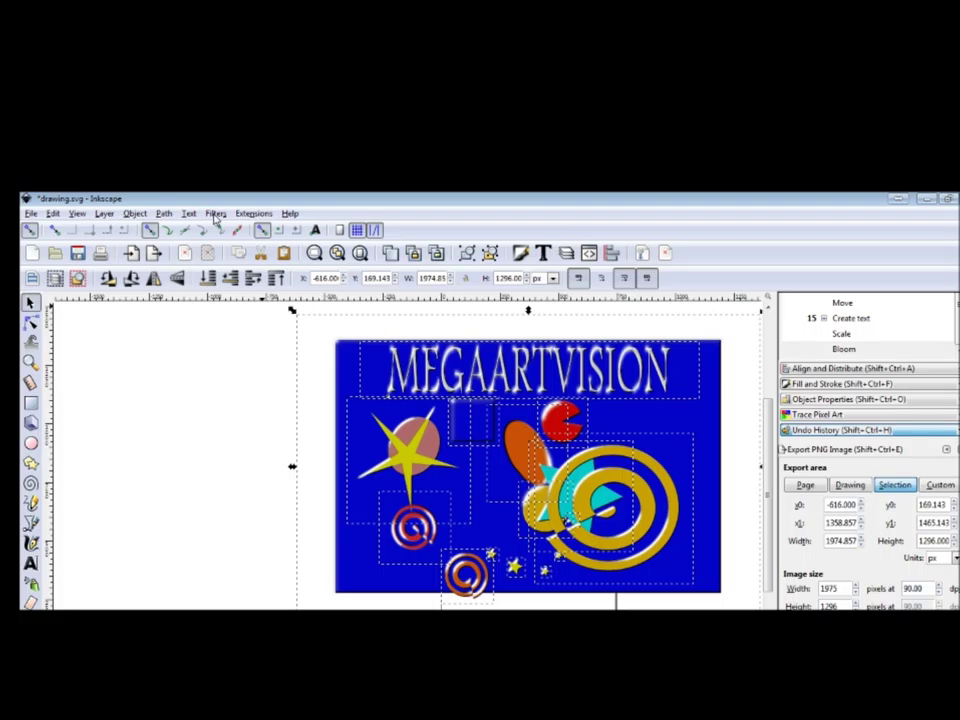
{"action": "left_click", "coordinate": [214, 215]}
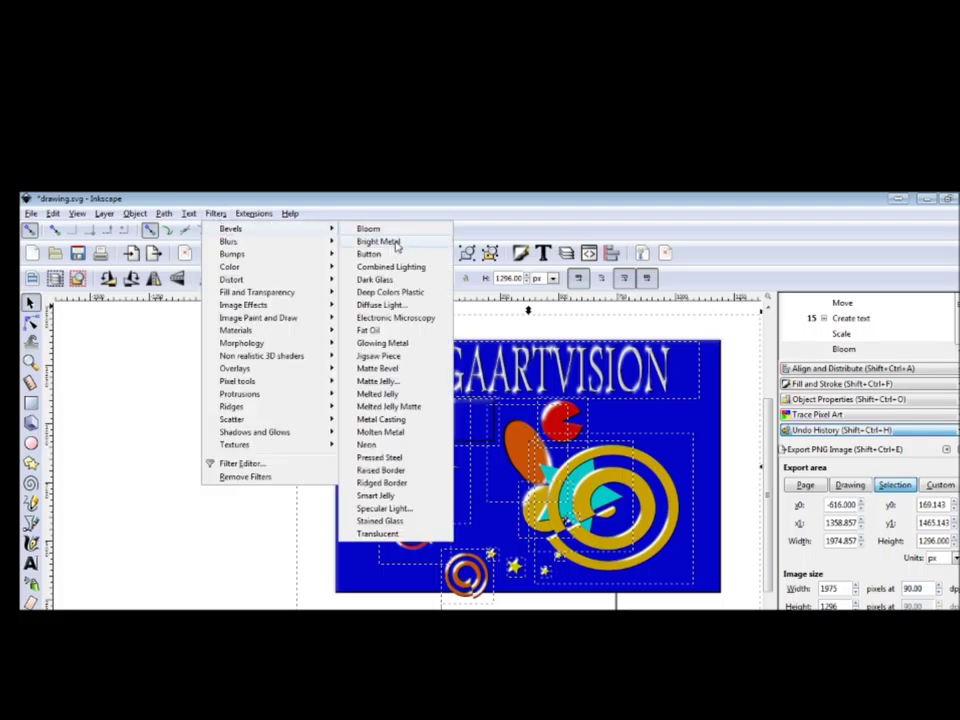
{"action": "left_click", "coordinate": [394, 243]}
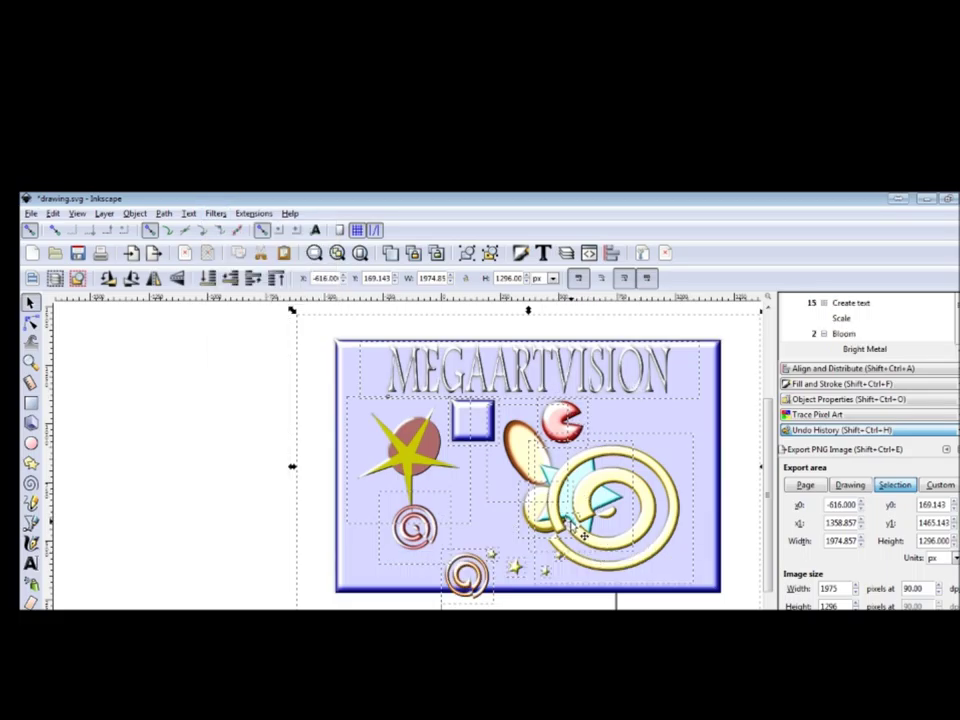
{"action": "left_click", "coordinate": [215, 213]}
{"action": "mouse_move", "coordinate": [231, 229]}
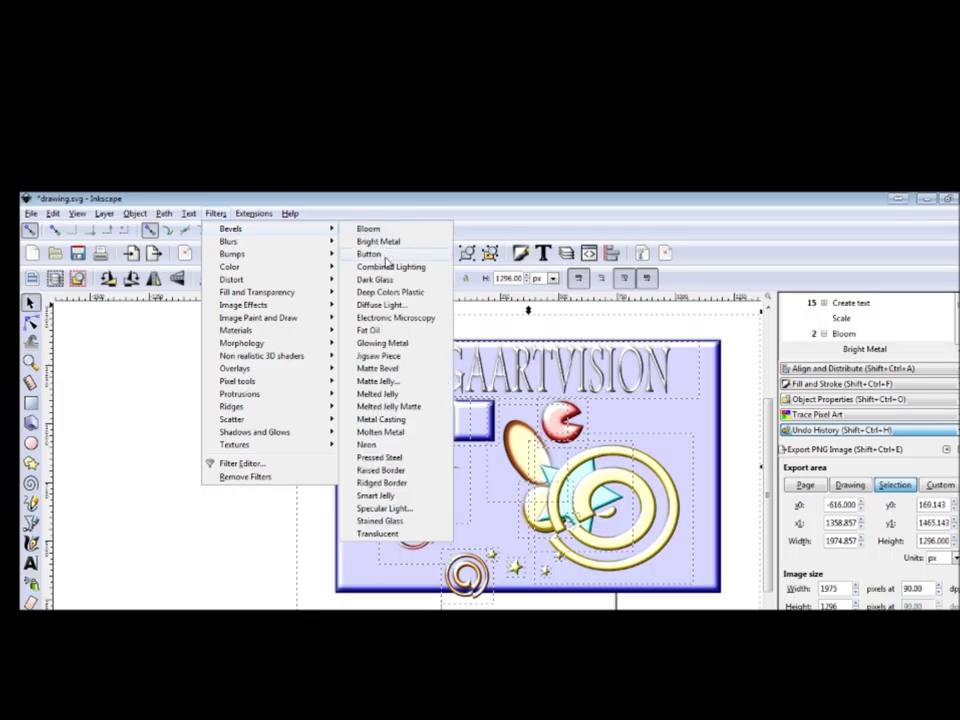
{"action": "left_click", "coordinate": [386, 261]}
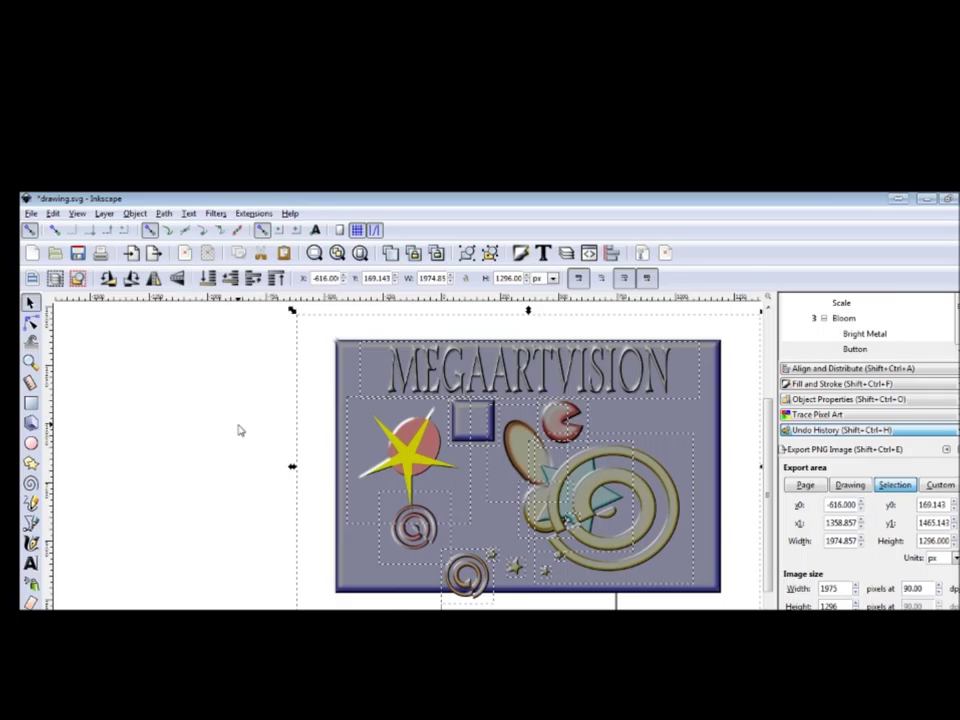
{"action": "left_click", "coordinate": [240, 424]}
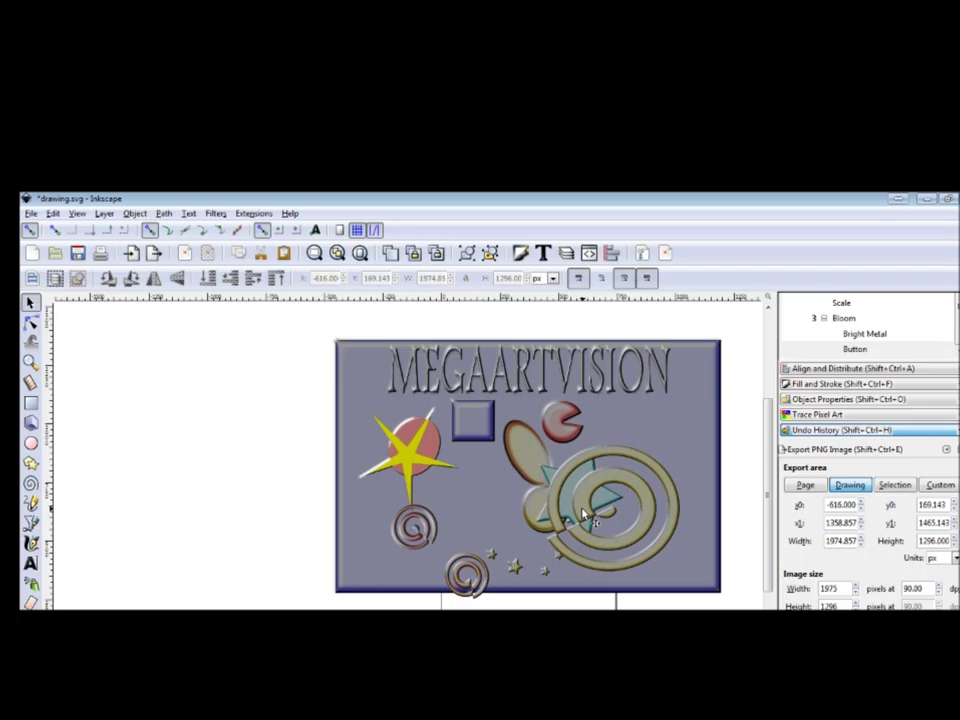
{"action": "key", "text": "ctrl+z"}
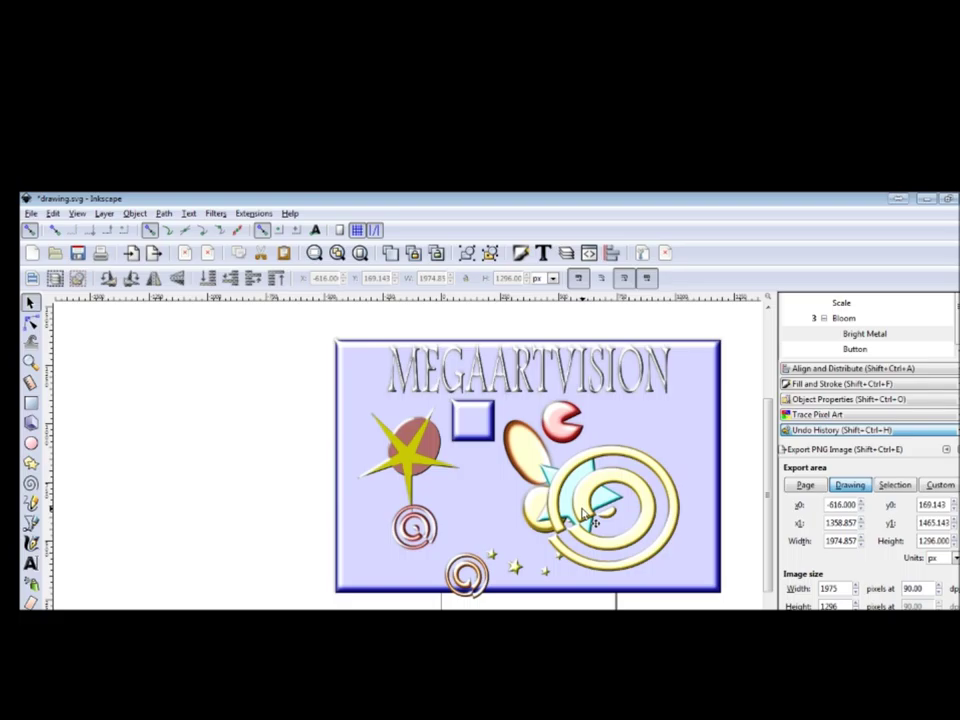
{"action": "key", "text": "ctrl+z"}
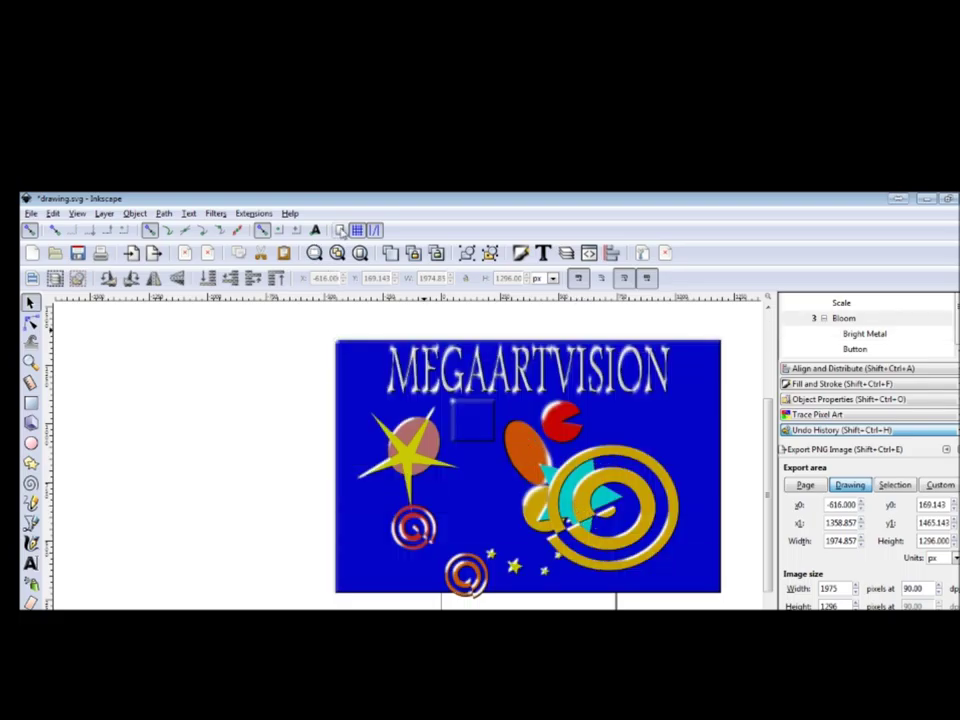
Step: Reselect all poster objects and apply the Dark Glass bevel filter
{"action": "left_click", "coordinate": [217, 215]}
{"action": "mouse_move", "coordinate": [231, 229]}
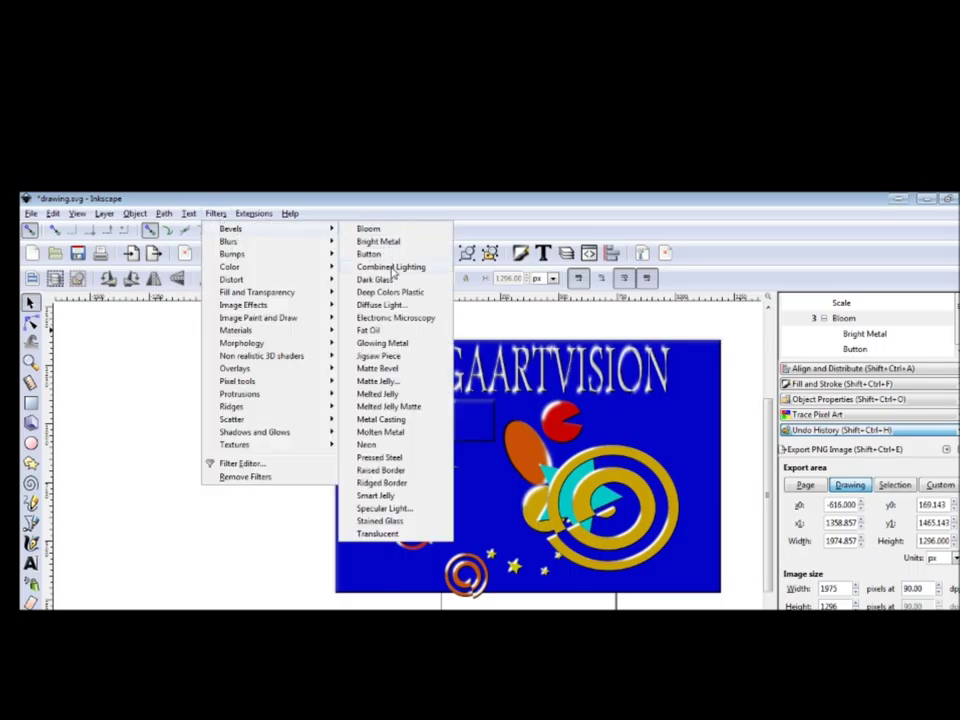
{"action": "left_click", "coordinate": [515, 497]}
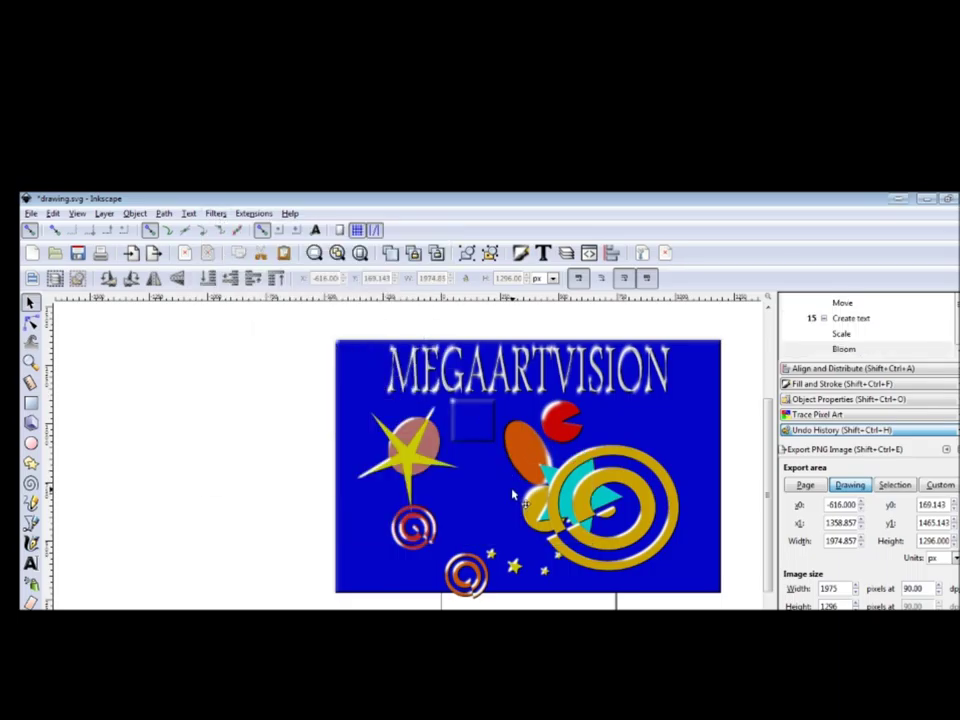
{"action": "left_click", "coordinate": [512, 494]}
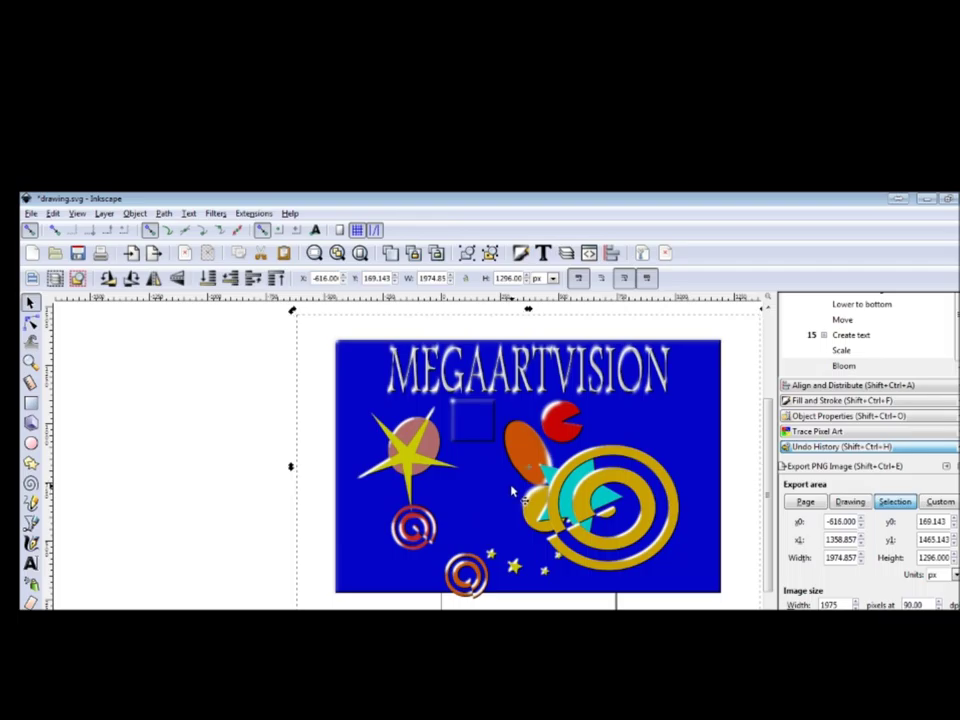
{"action": "key", "text": "ctrl+a"}
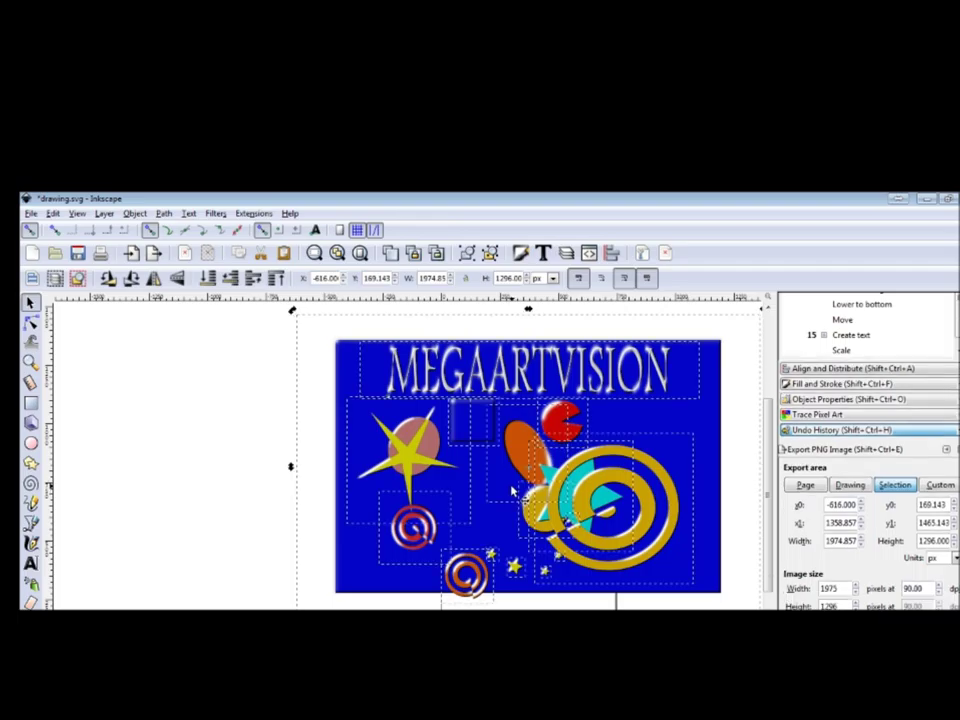
{"action": "left_click", "coordinate": [215, 213]}
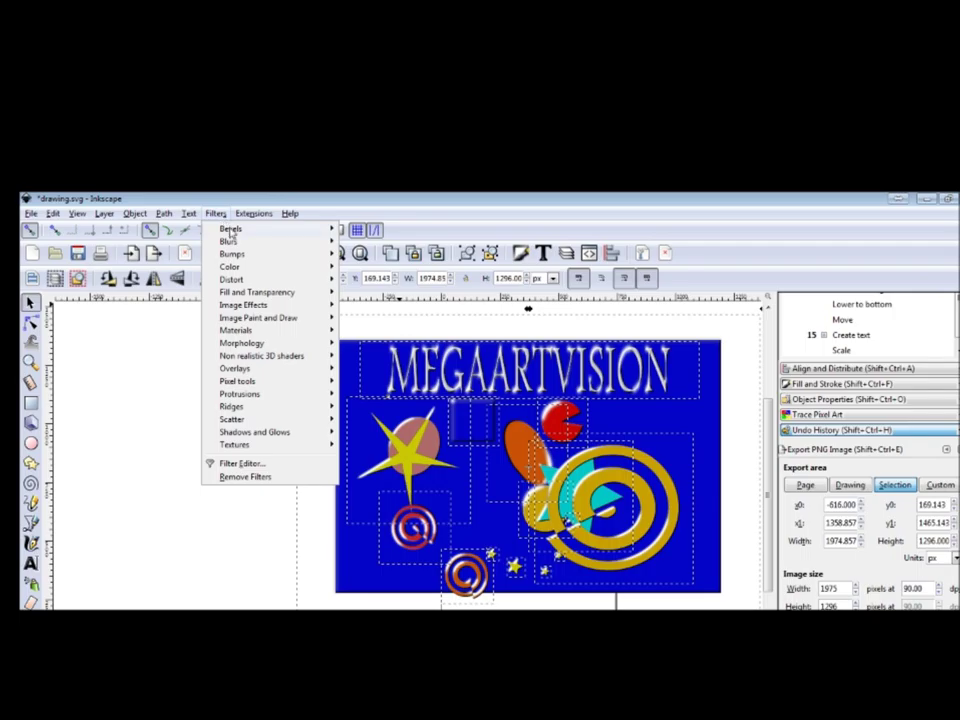
{"action": "left_click", "coordinate": [374, 279]}
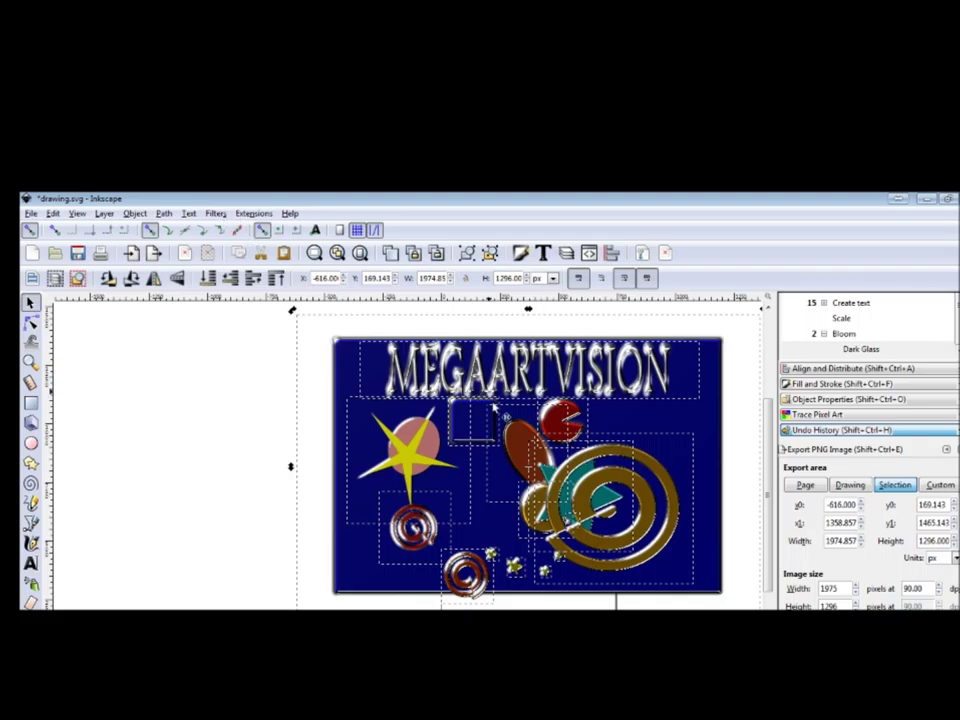
Step: Apply the Neon filter, undo to compare with Dark Glass, then redo Neon
{"action": "left_click", "coordinate": [215, 213]}
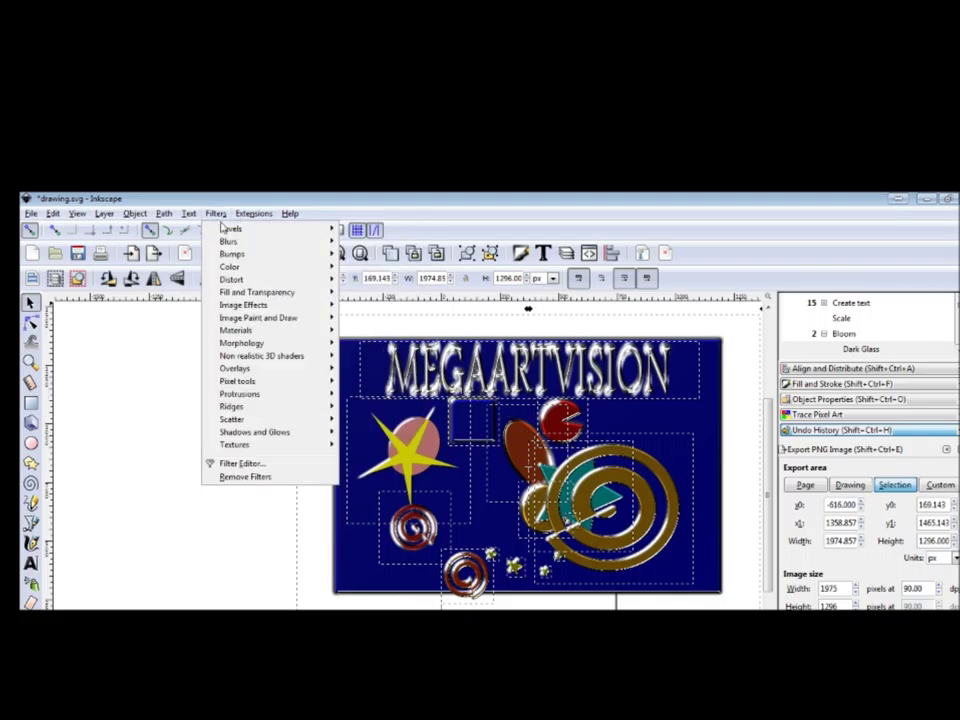
{"action": "mouse_move", "coordinate": [231, 228]}
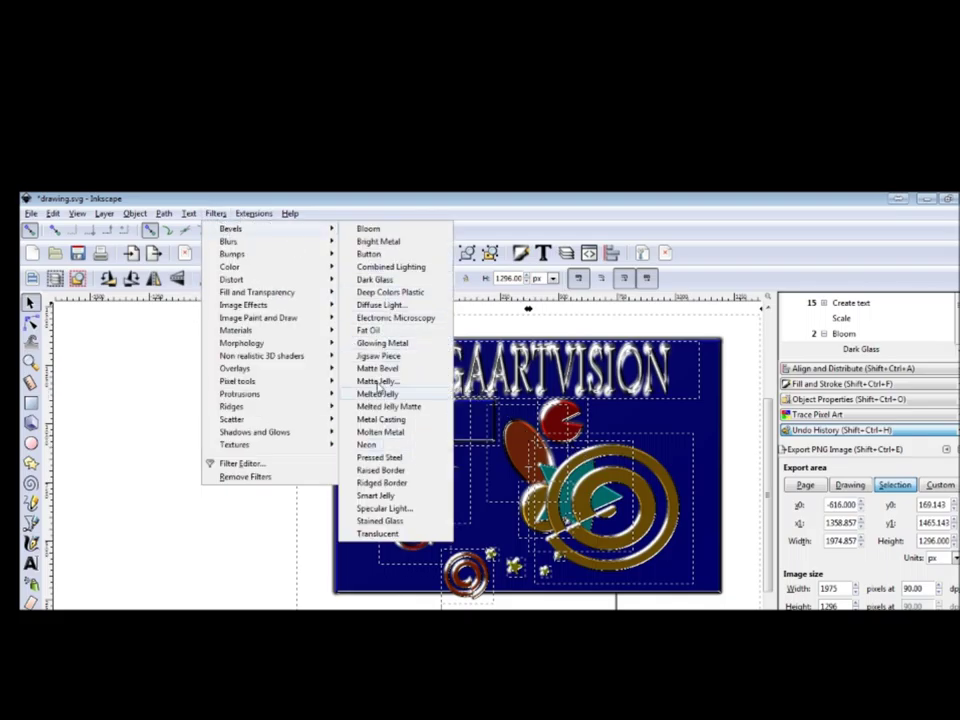
{"action": "left_click", "coordinate": [381, 446]}
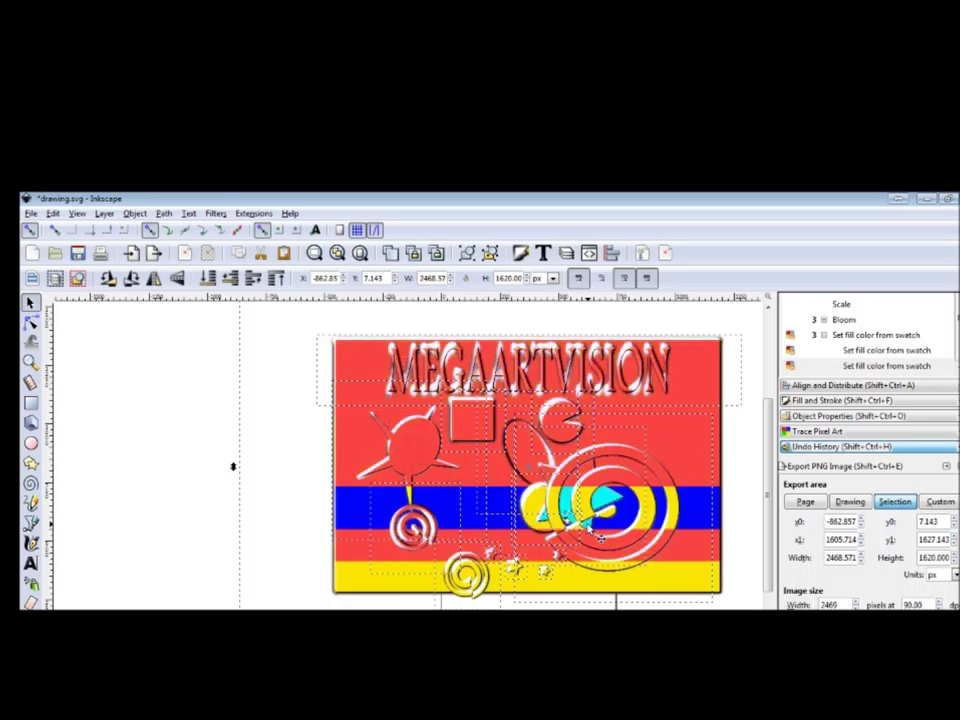
{"action": "key", "text": "ctrl+z"}
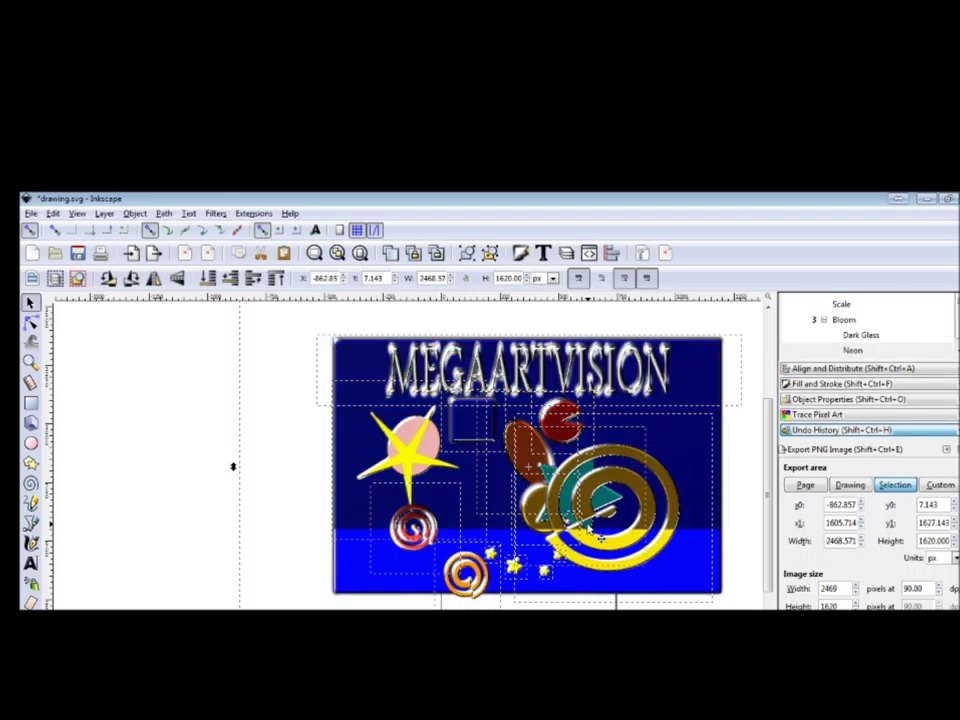
{"action": "key", "text": "ctrl+shift+z"}
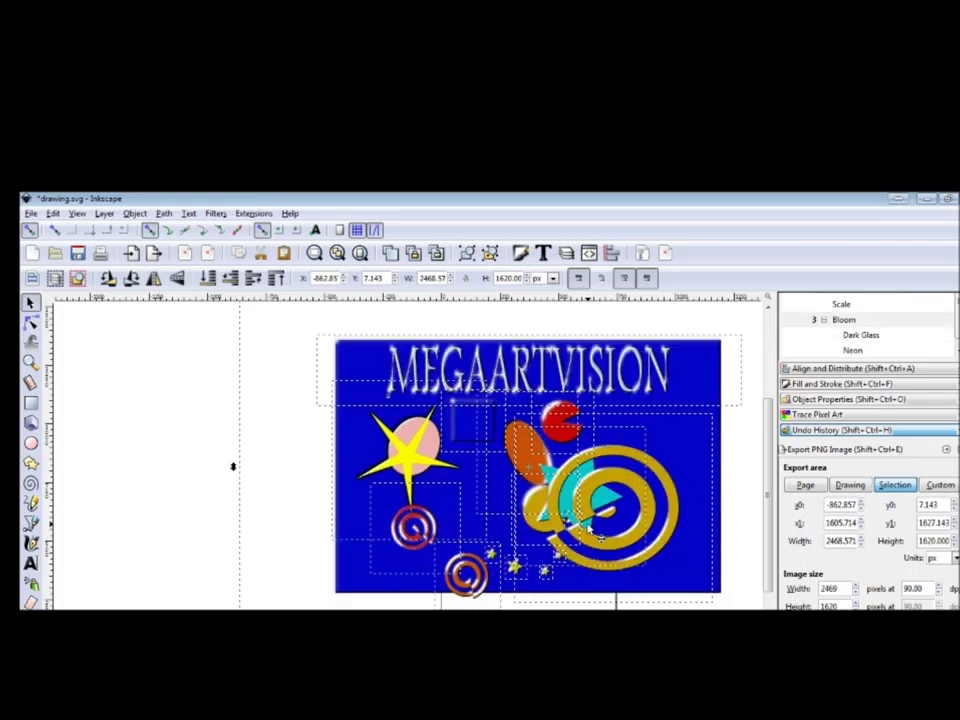
{"action": "left_click", "coordinate": [218, 214]}
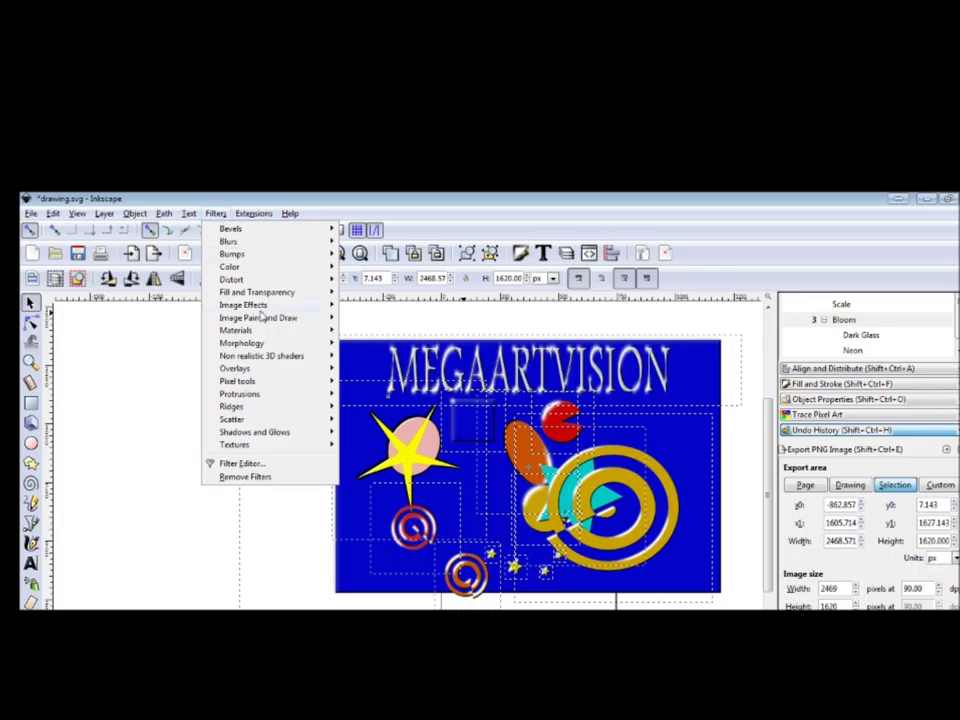
{"action": "mouse_move", "coordinate": [237, 330]}
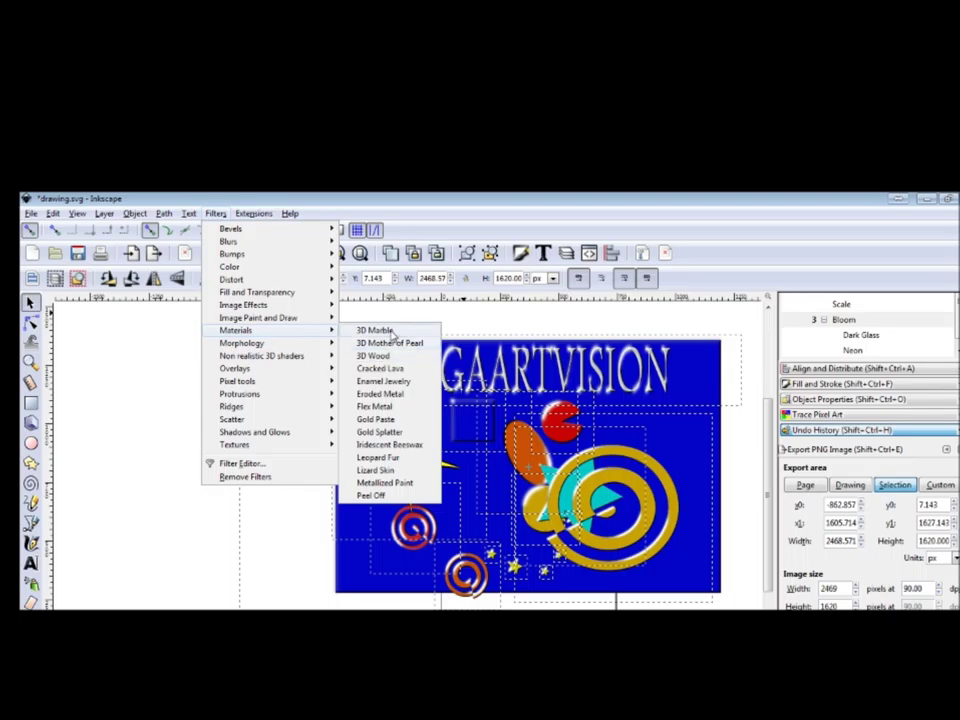
Step: Preview the 3D Marble and 3D Wood textures, then undo back to flat colours
{"action": "left_click", "coordinate": [390, 331]}
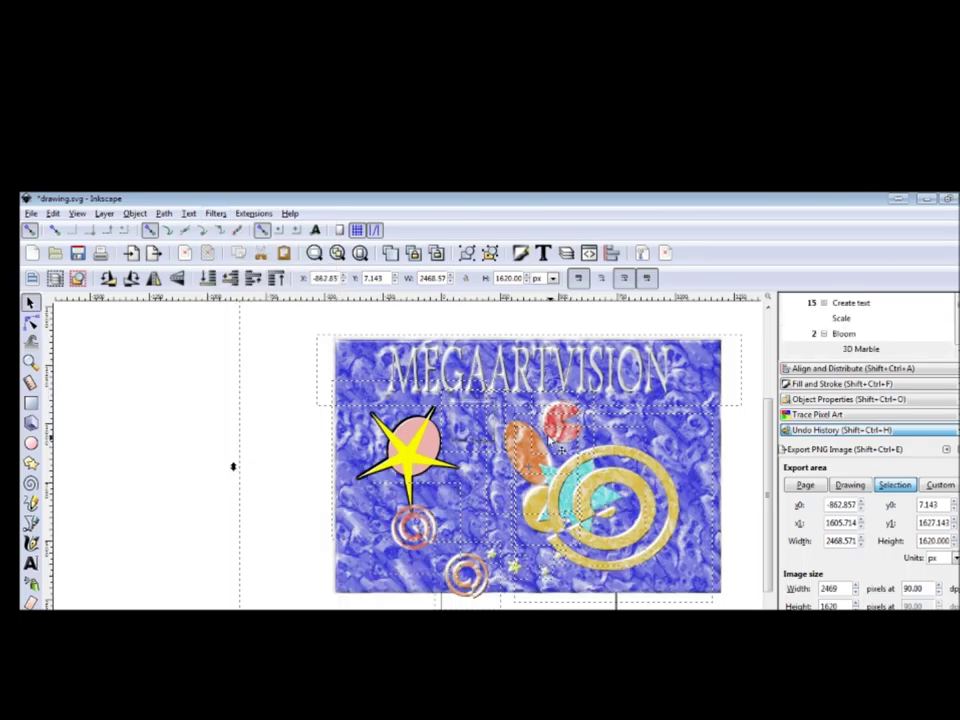
{"action": "left_click", "coordinate": [215, 214]}
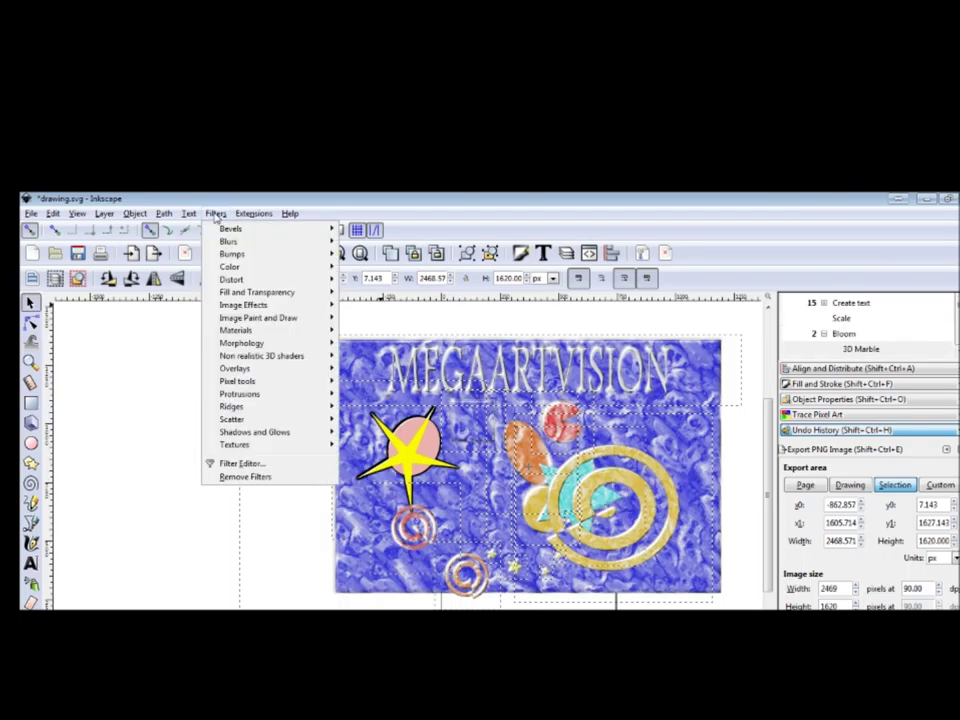
{"action": "left_click", "coordinate": [424, 455]}
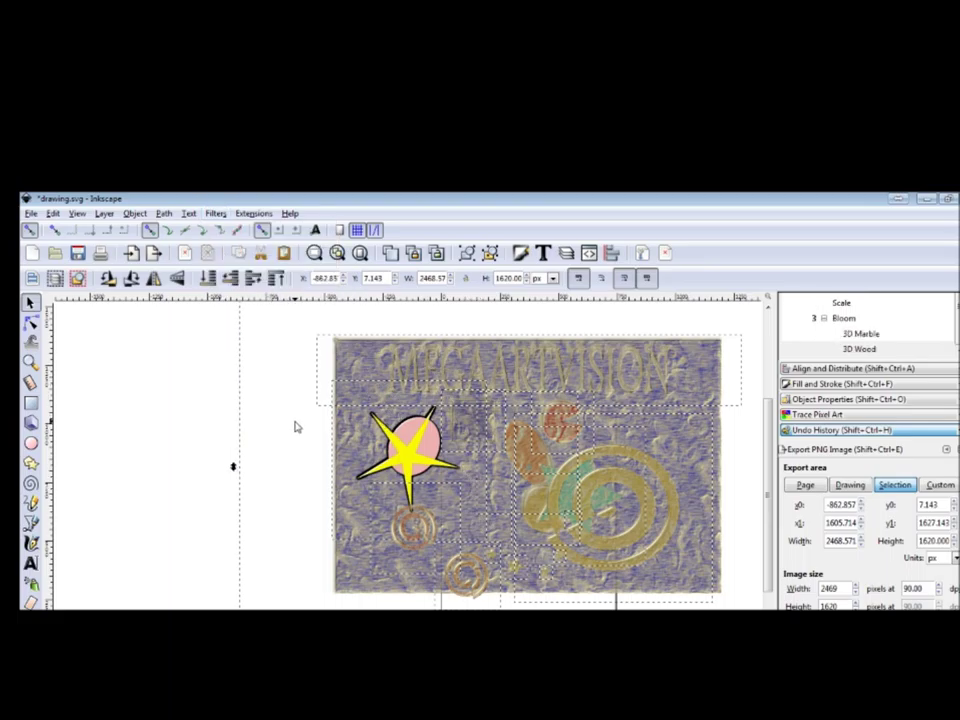
{"action": "key", "text": "ctrl+z"}
{"action": "key", "text": "ctrl+z"}
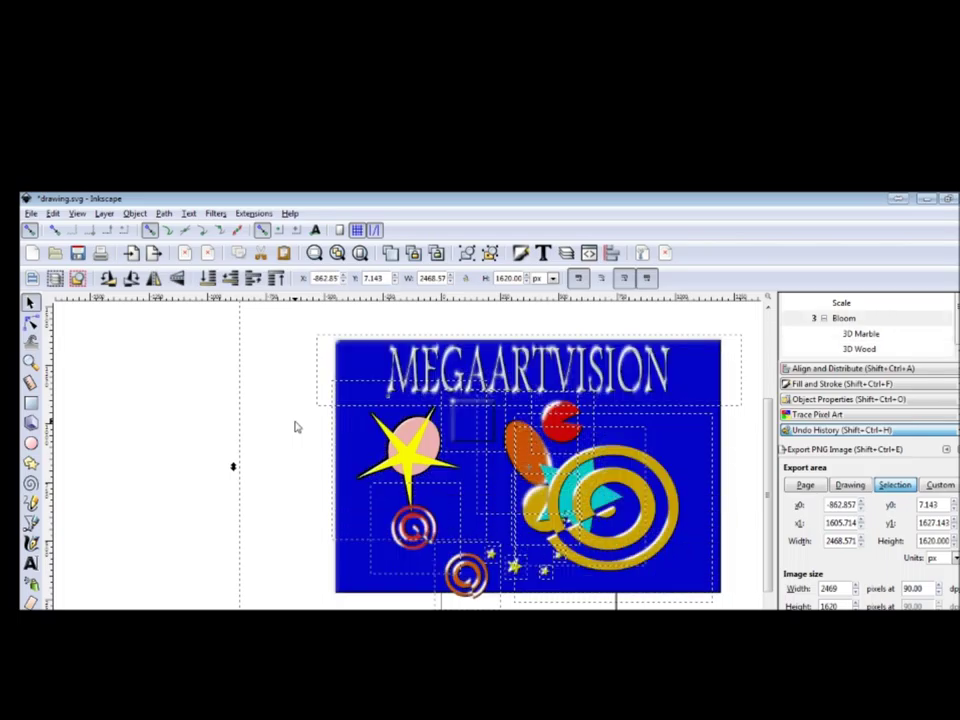
{"action": "key", "text": "ctrl+z"}
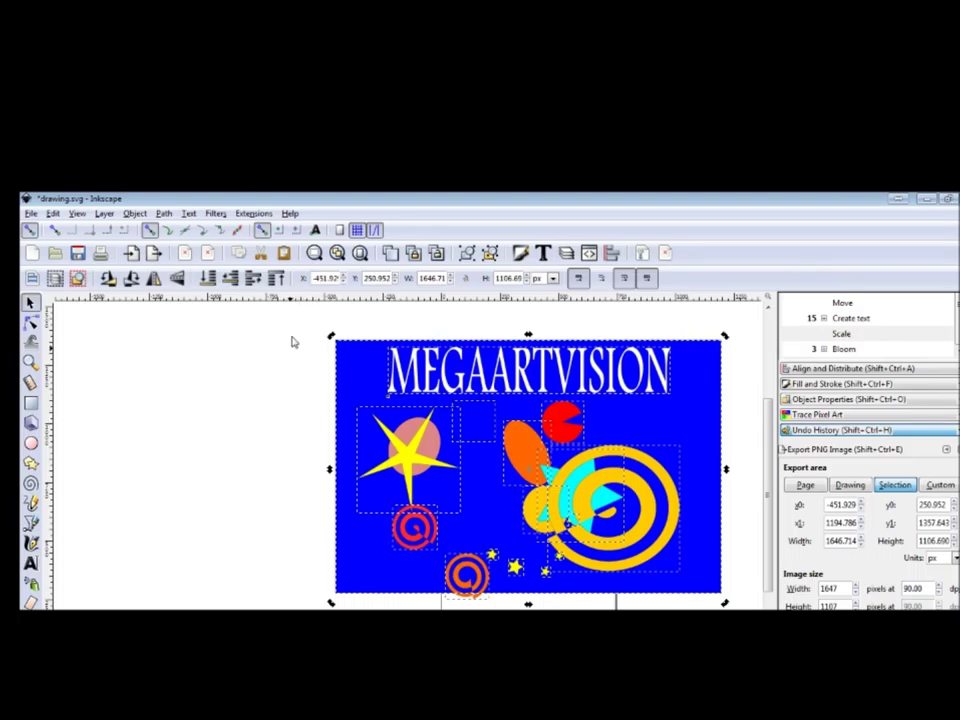
Step: Preview the Ridges > Refractive Gel A filter on the poster, then undo it
{"action": "left_click", "coordinate": [213, 214]}
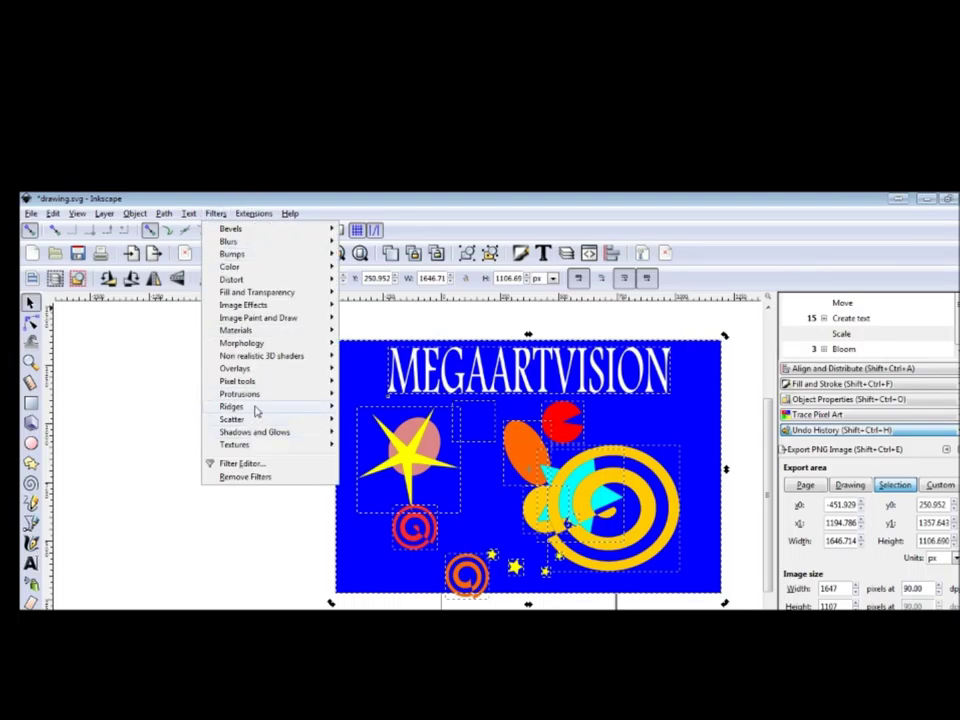
{"action": "mouse_move", "coordinate": [232, 407]}
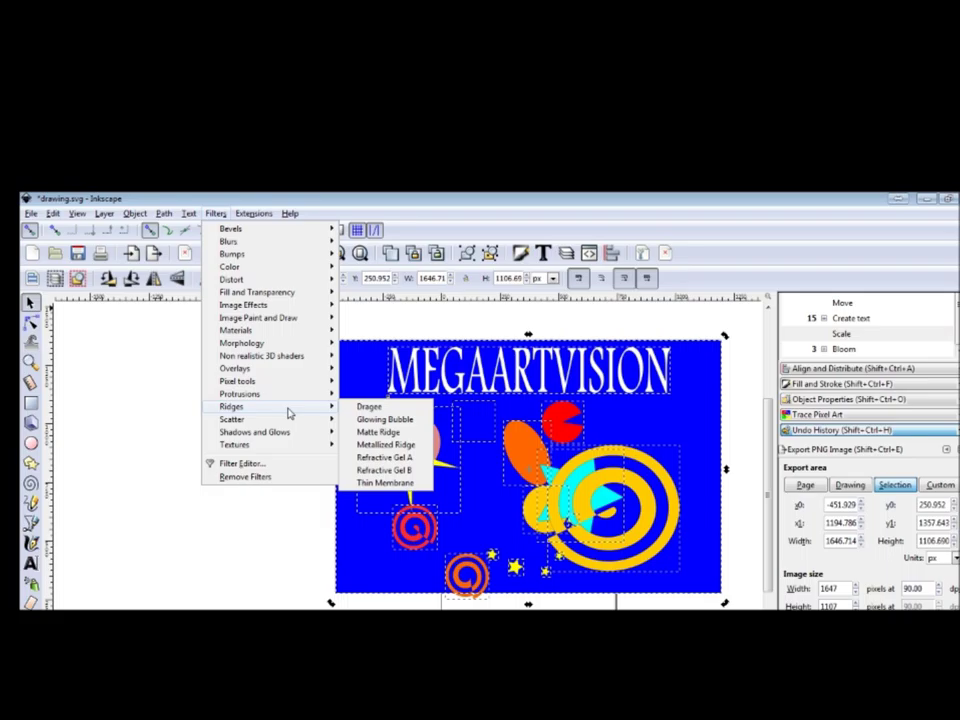
{"action": "left_click", "coordinate": [386, 457]}
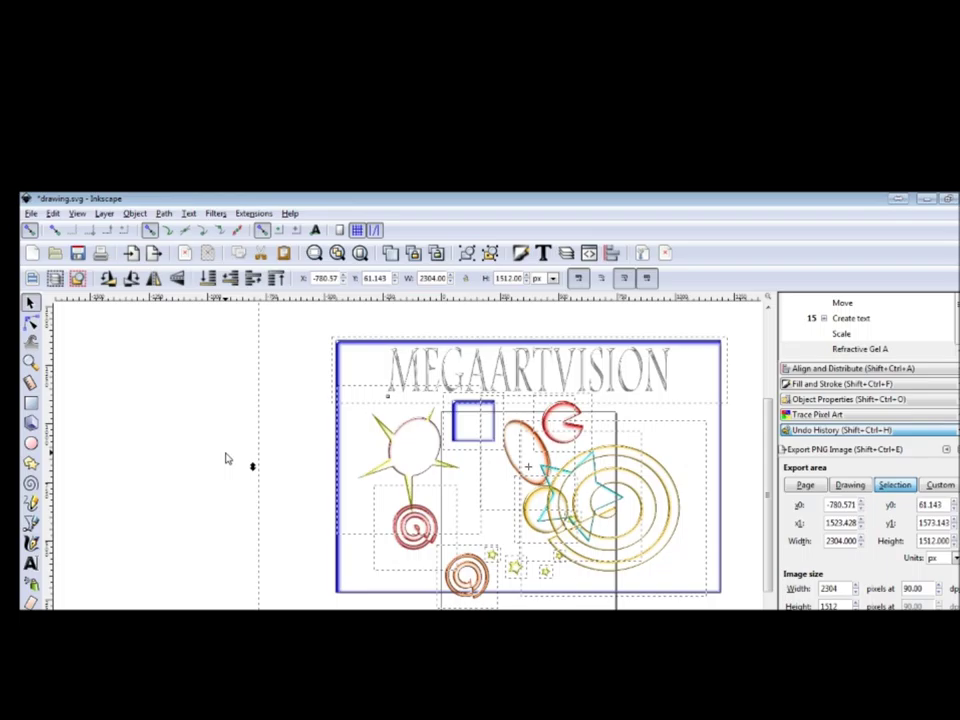
{"action": "key", "text": "ctrl+z"}
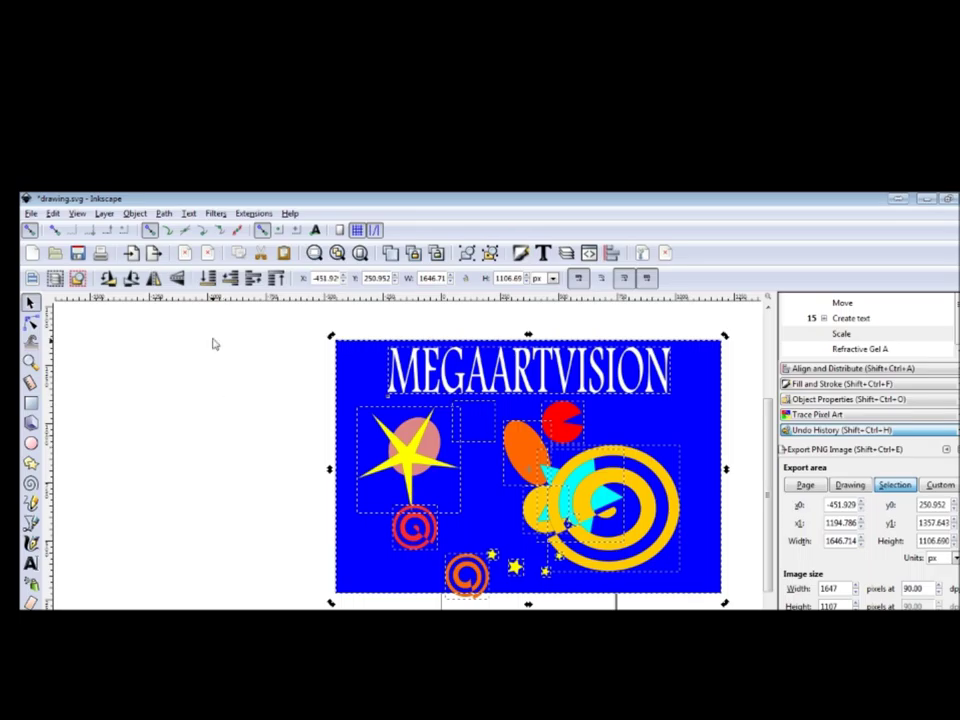
Step: Apply the Textures > Silk Carpet filter and deselect everything to view the poster
{"action": "left_click", "coordinate": [188, 213]}
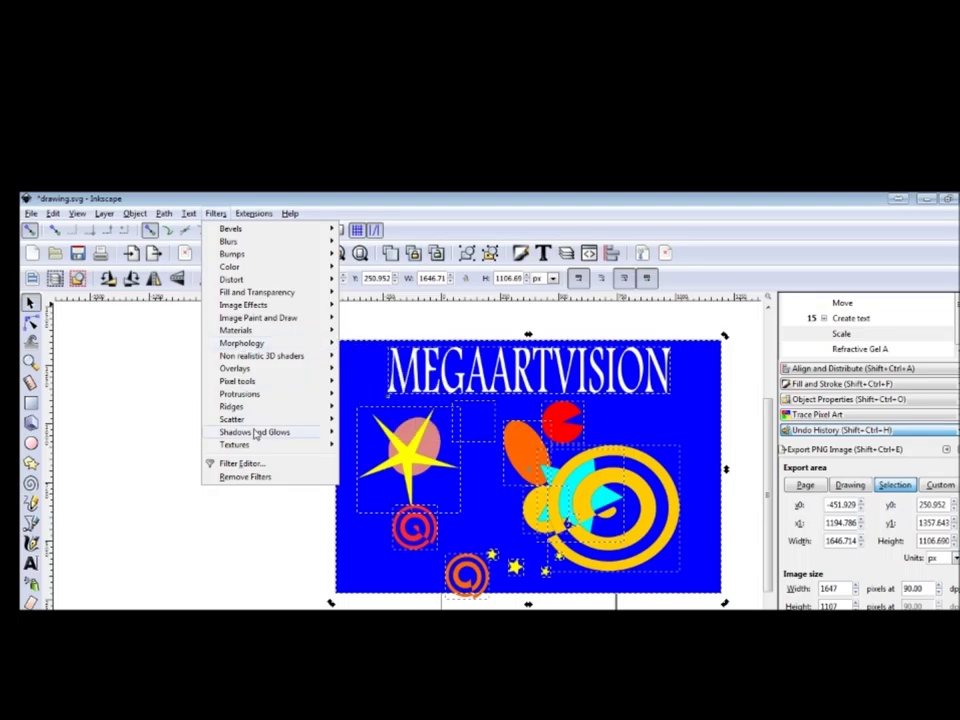
{"action": "mouse_move", "coordinate": [236, 444]}
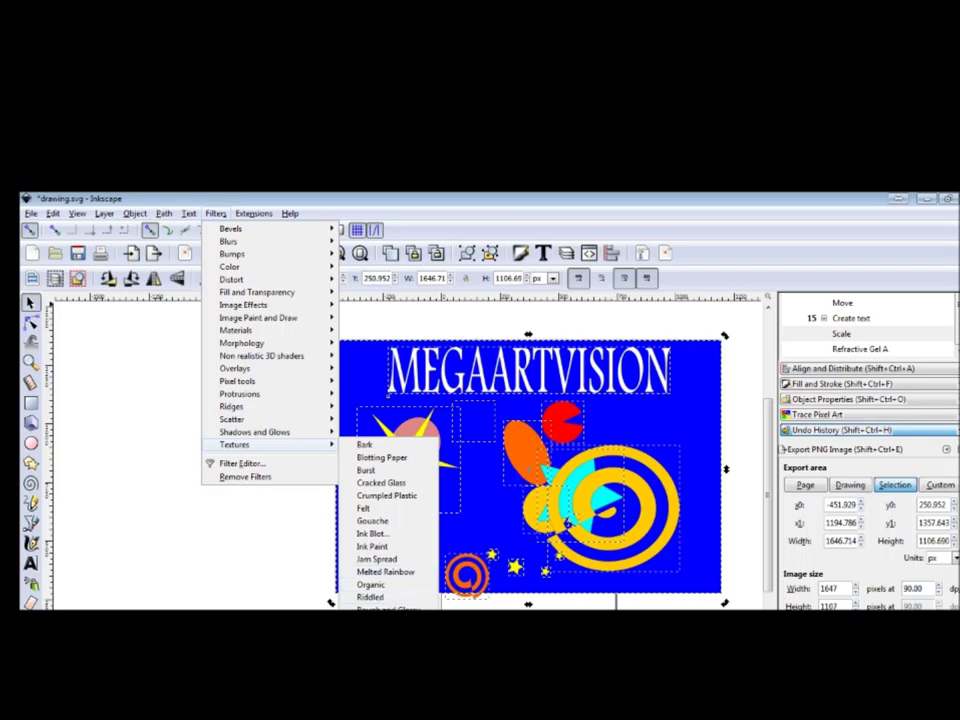
{"action": "left_click", "coordinate": [415, 452]}
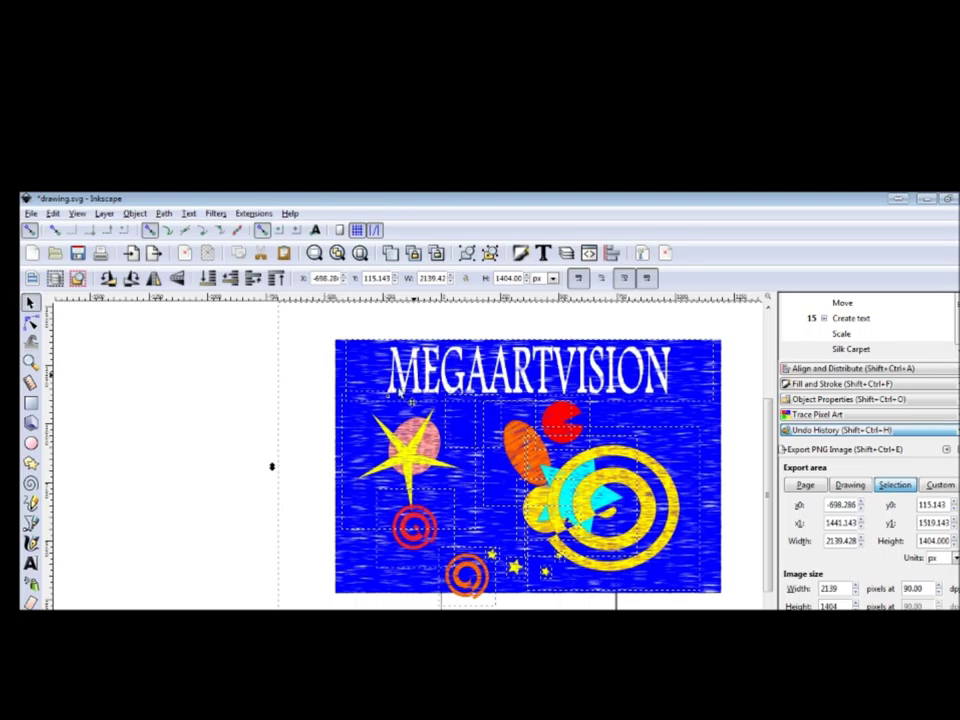
{"action": "left_click", "coordinate": [251, 396]}
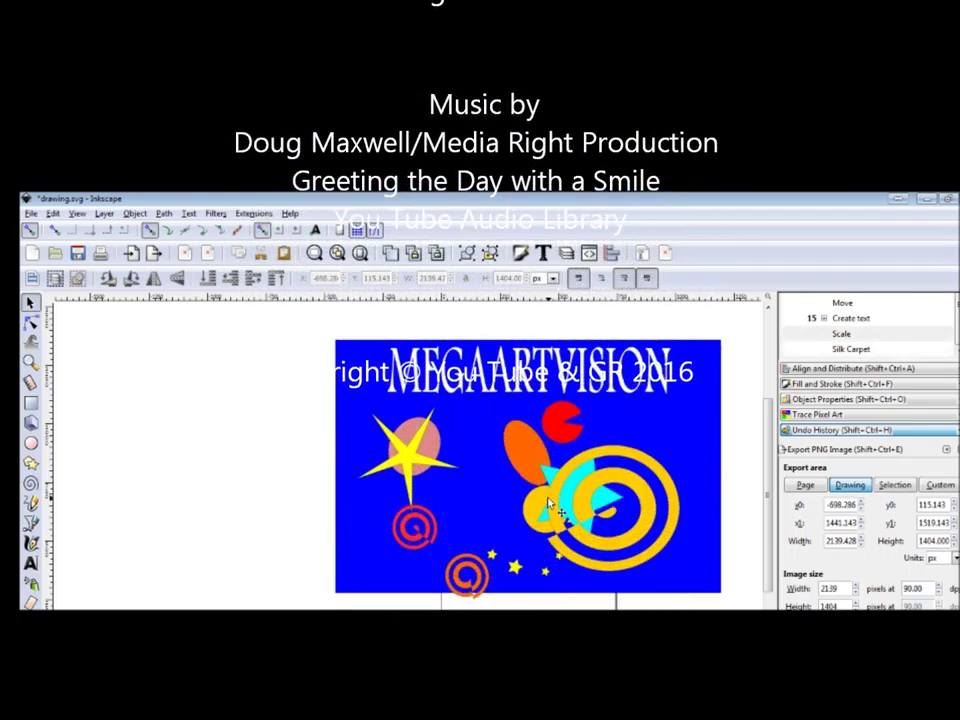
Step: Switch to the Audacity recording window with Alt+Tab
{"action": "key", "text": "alt+Tab"}
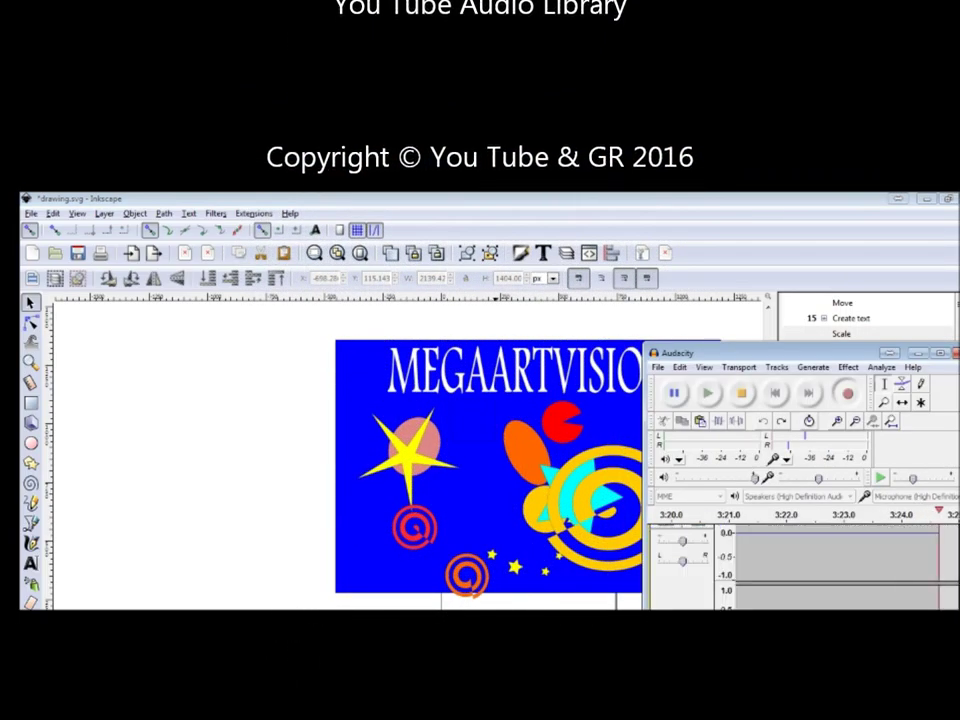